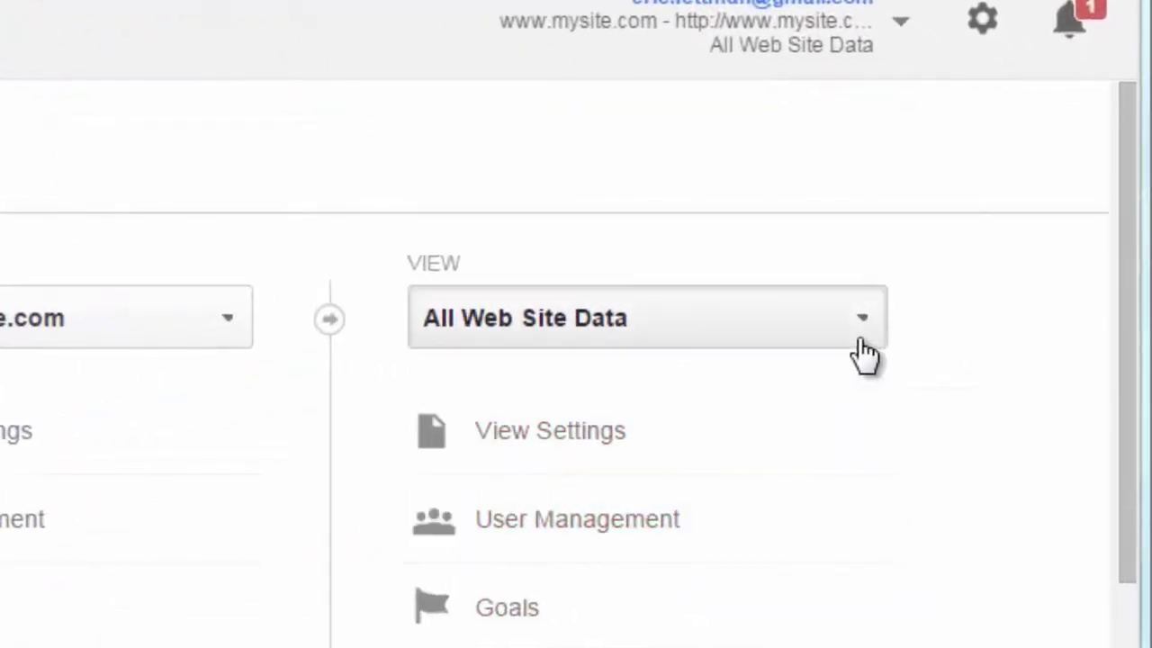
pyautogui.click(862, 346)
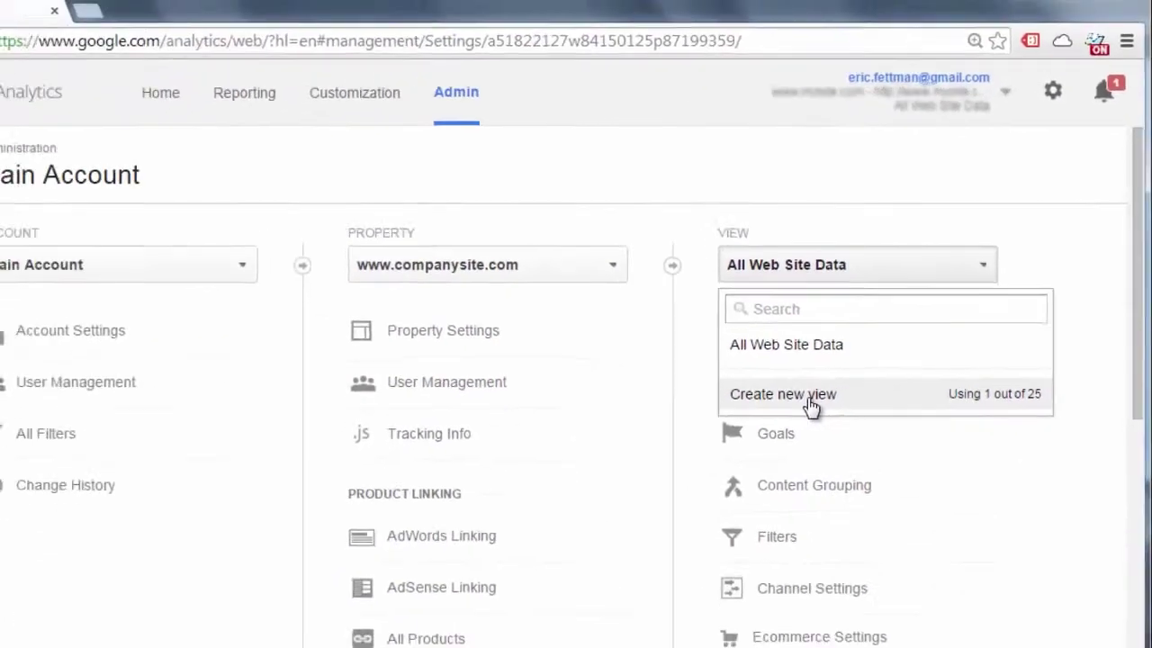
pyautogui.click(847, 376)
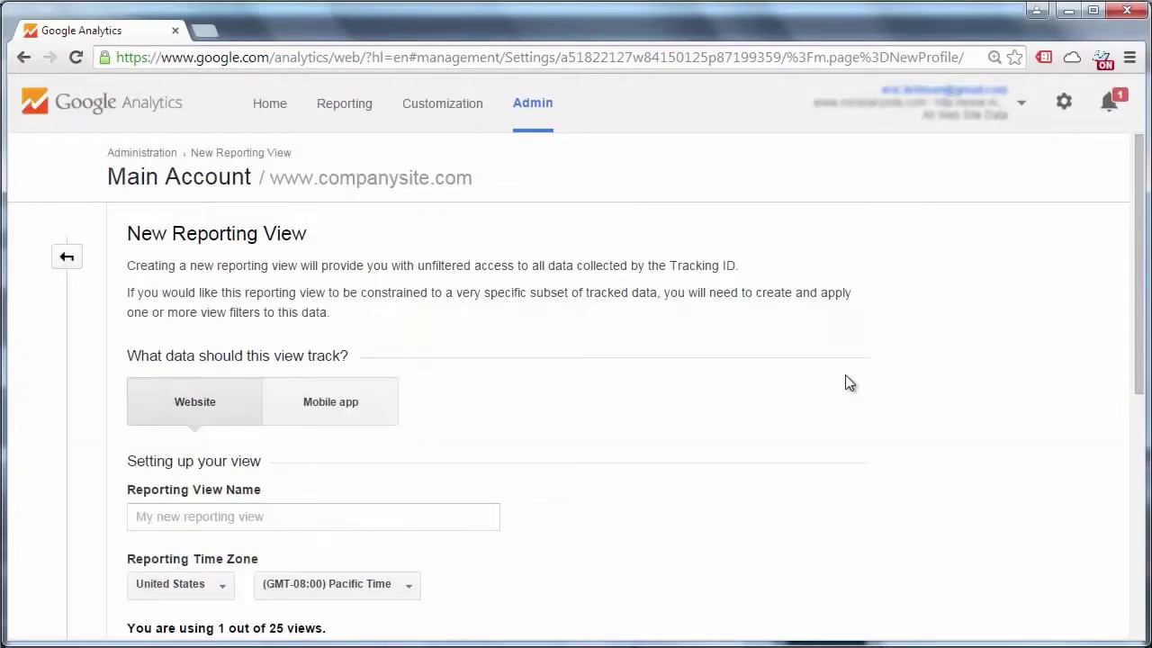
pyautogui.click(376, 513)
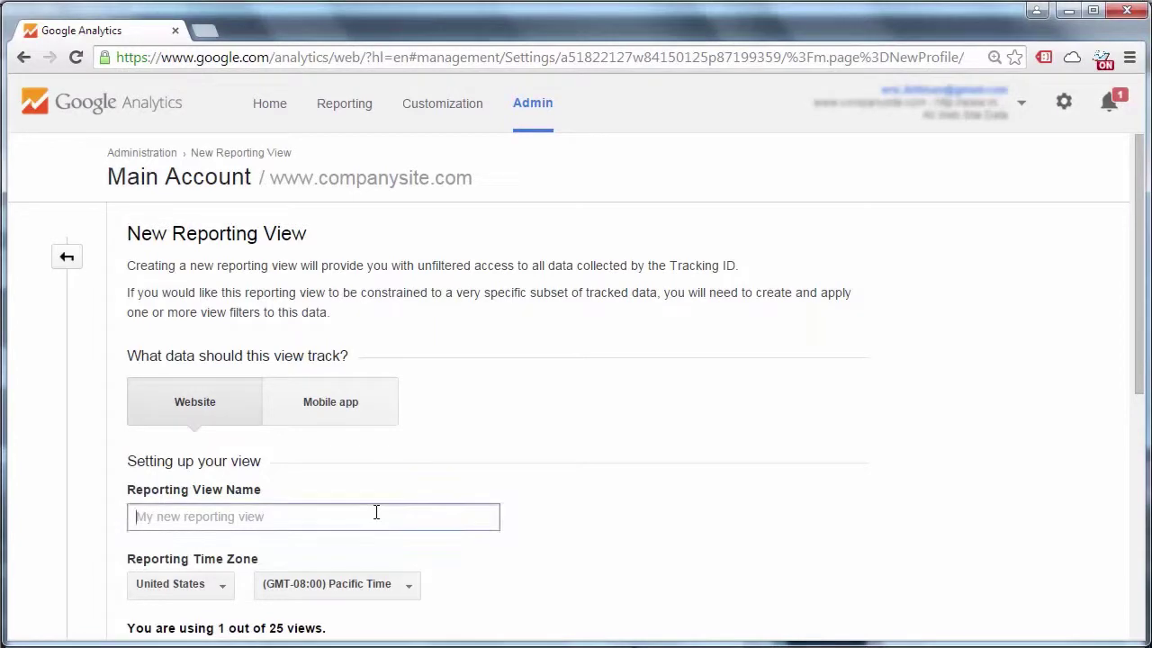
pyautogui.write('Test')
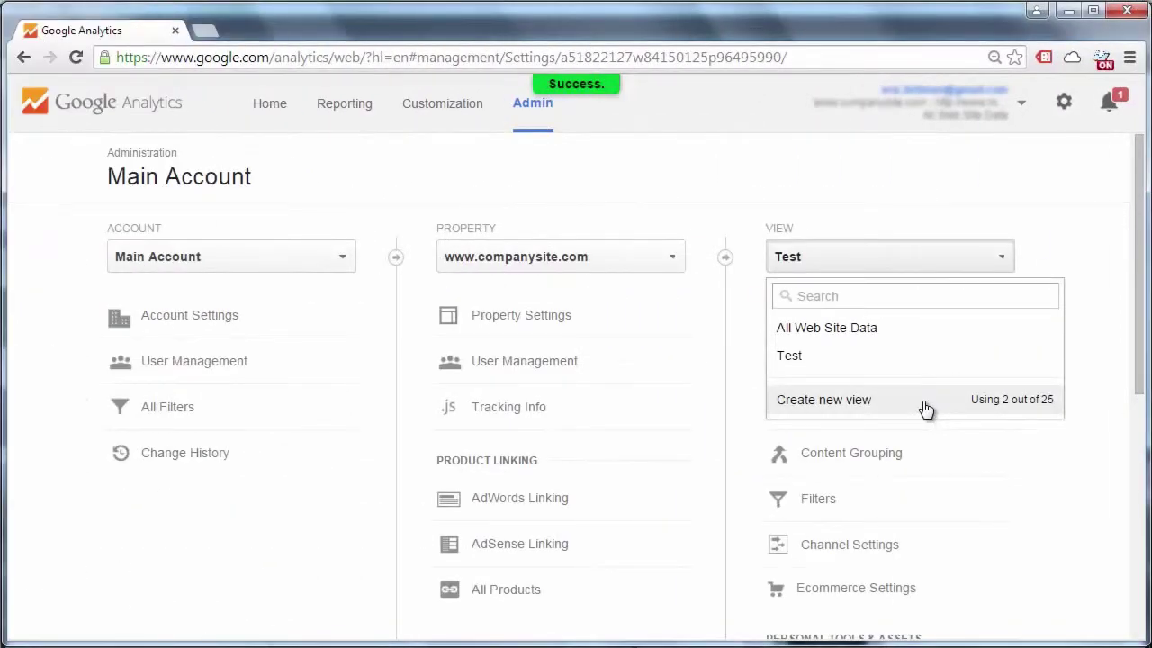
# Step: Create another website reporting view named "Raw / Do Not Touch" under the same property
pyautogui.click(926, 408)
pyautogui.click(412, 517)
pyautogui.write('Raw ')
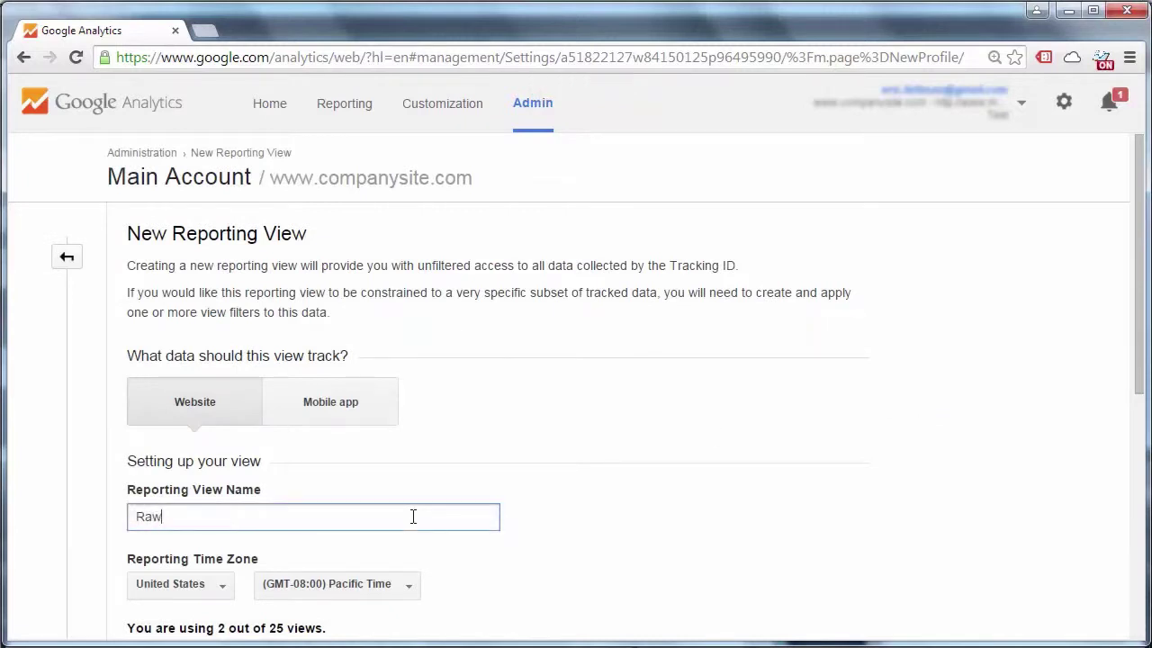
pyautogui.write('/ Do Not Touch')
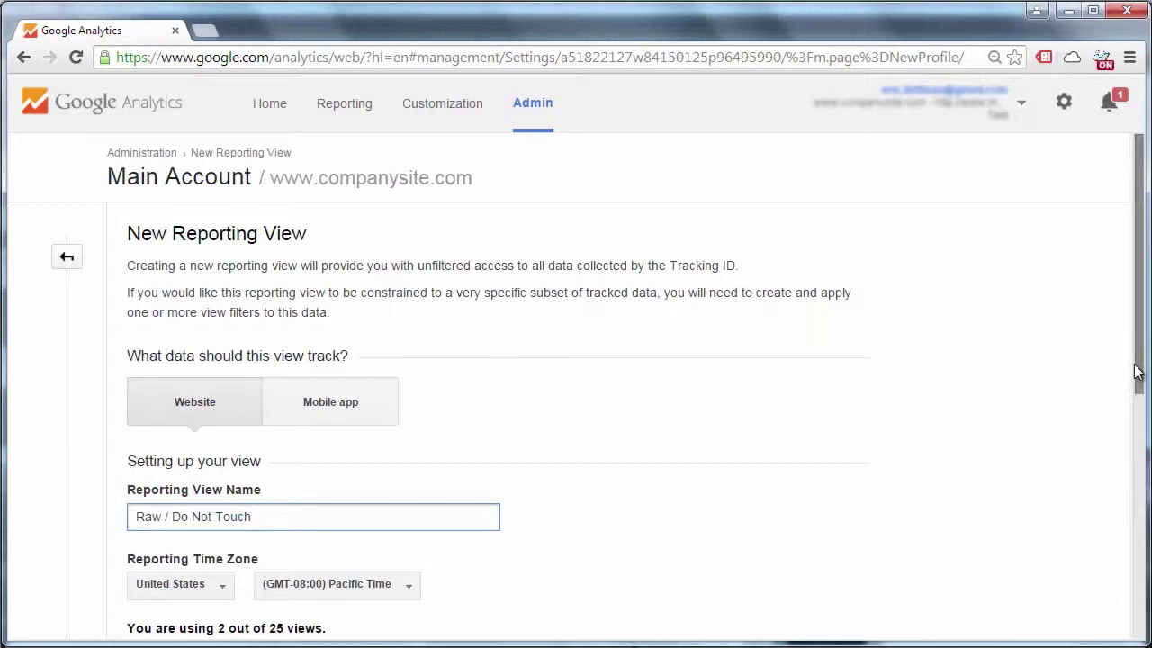
pyautogui.moveTo(1135, 373); pyautogui.dragTo(1138, 493)
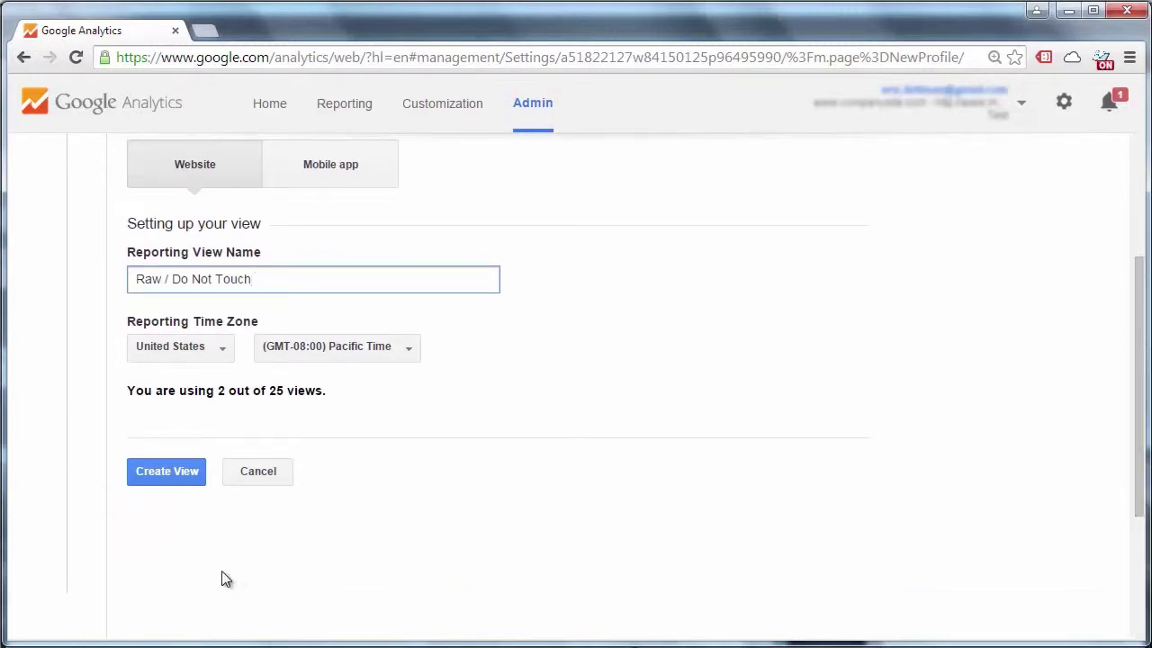
pyautogui.click(171, 475)
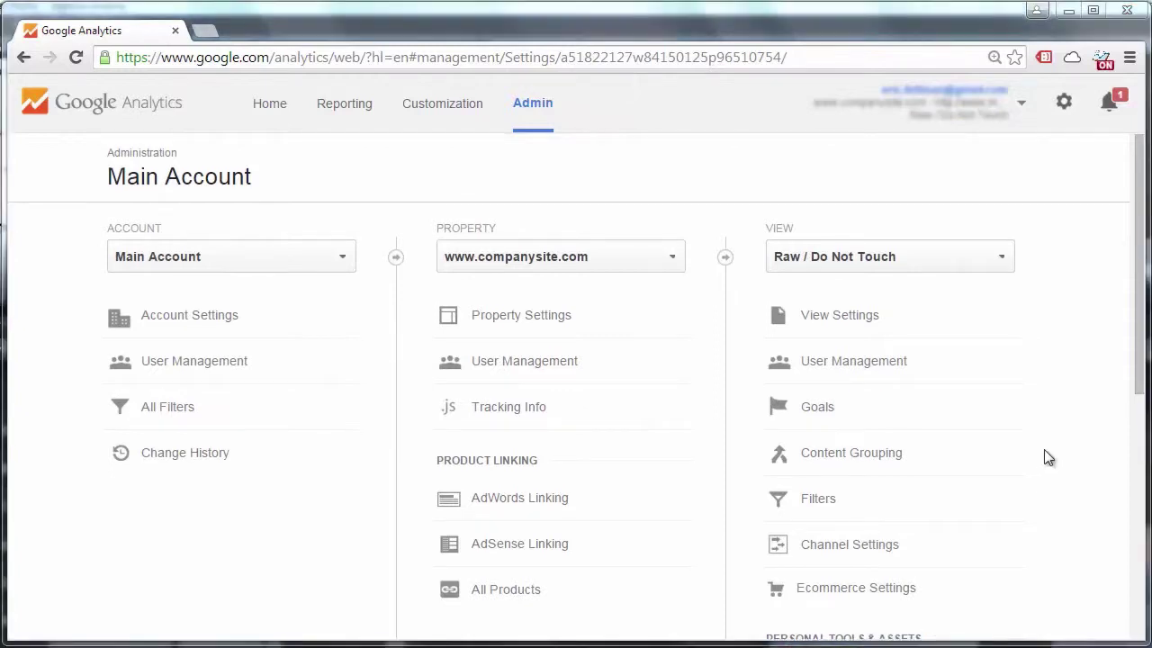
# Step: Start a new filter in the Test view and name it "Exclude Internal IP Addresses"
pyautogui.click(1003, 261)
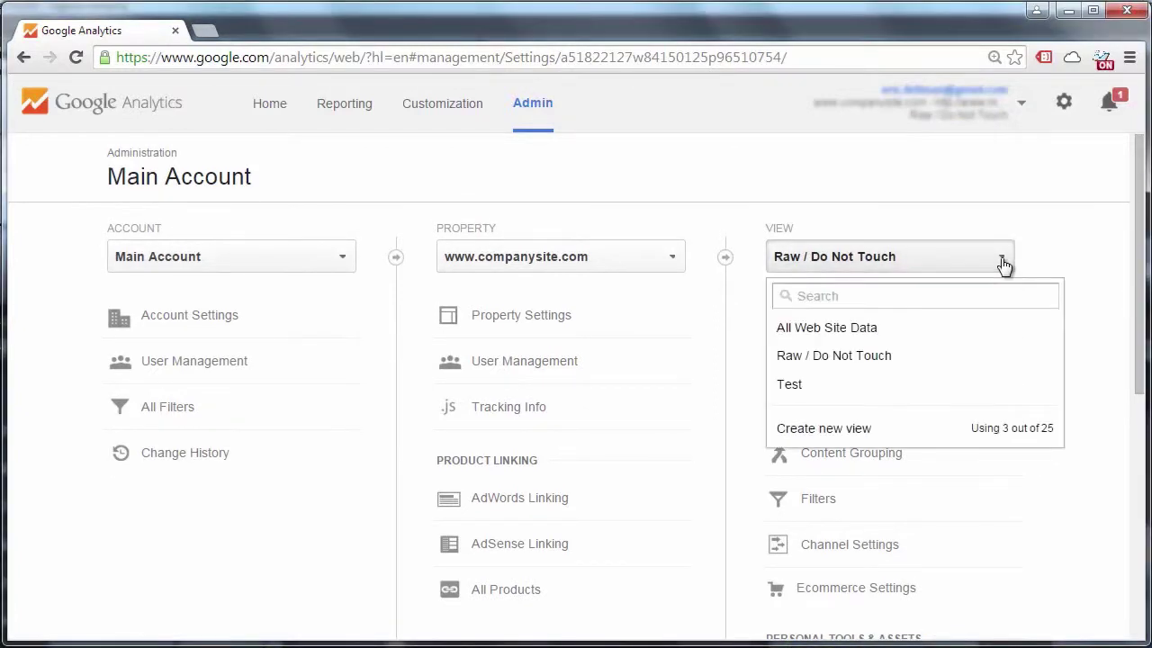
pyautogui.click(977, 385)
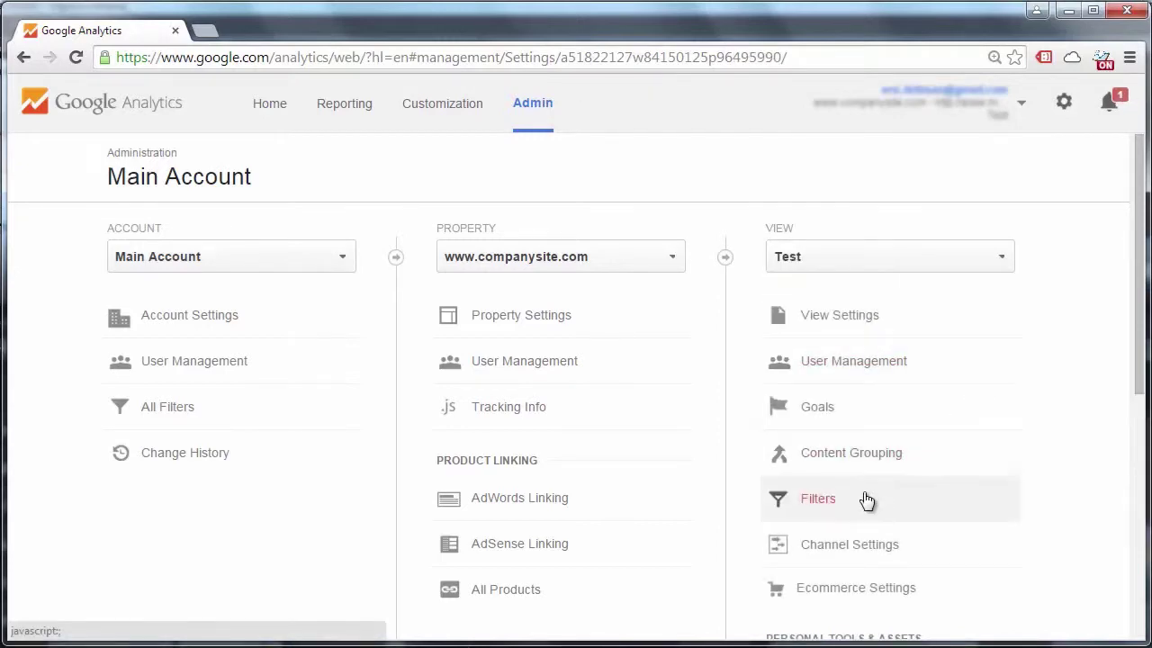
pyautogui.click(829, 506)
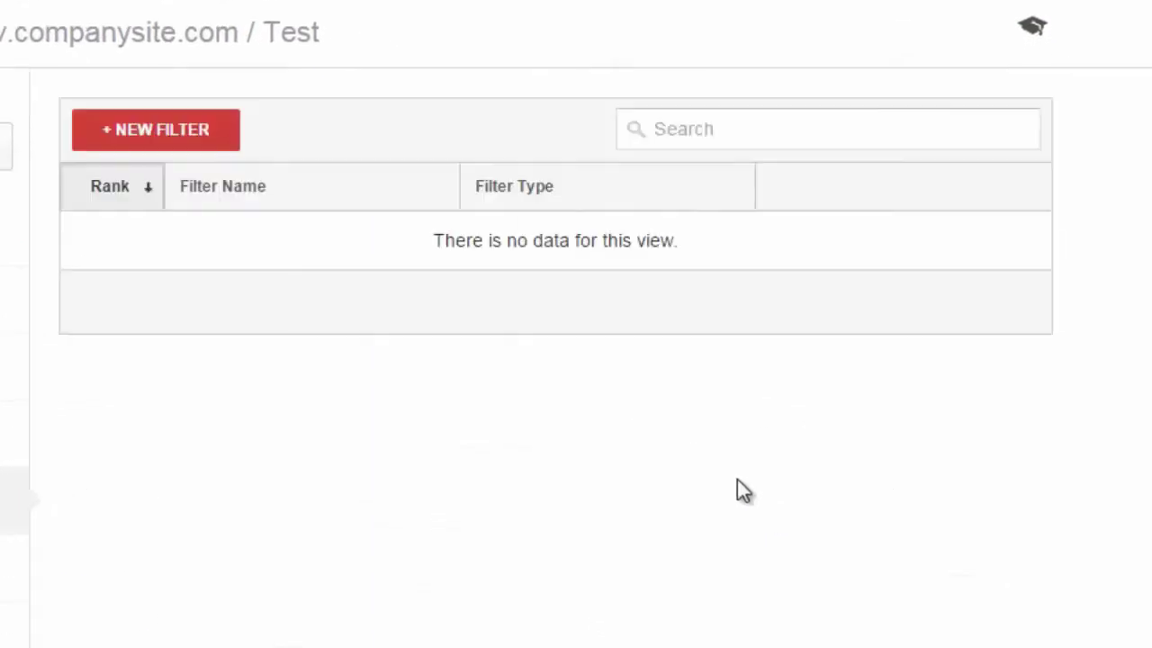
pyautogui.click(181, 130)
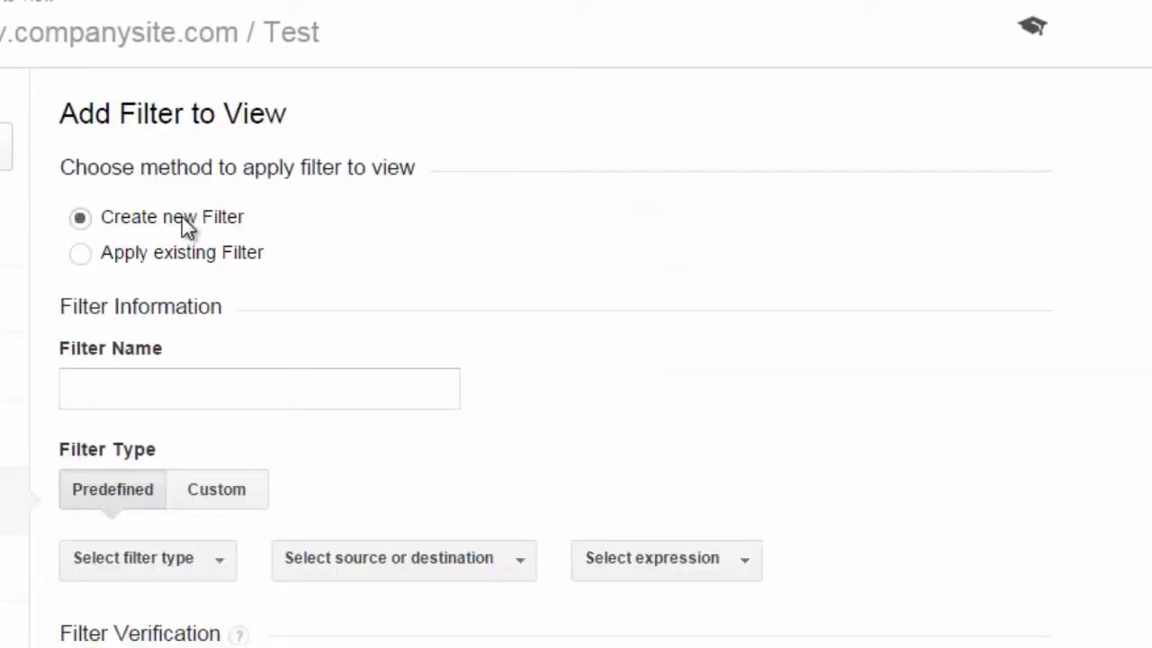
pyautogui.click(151, 394)
pyautogui.write('Exclude ')
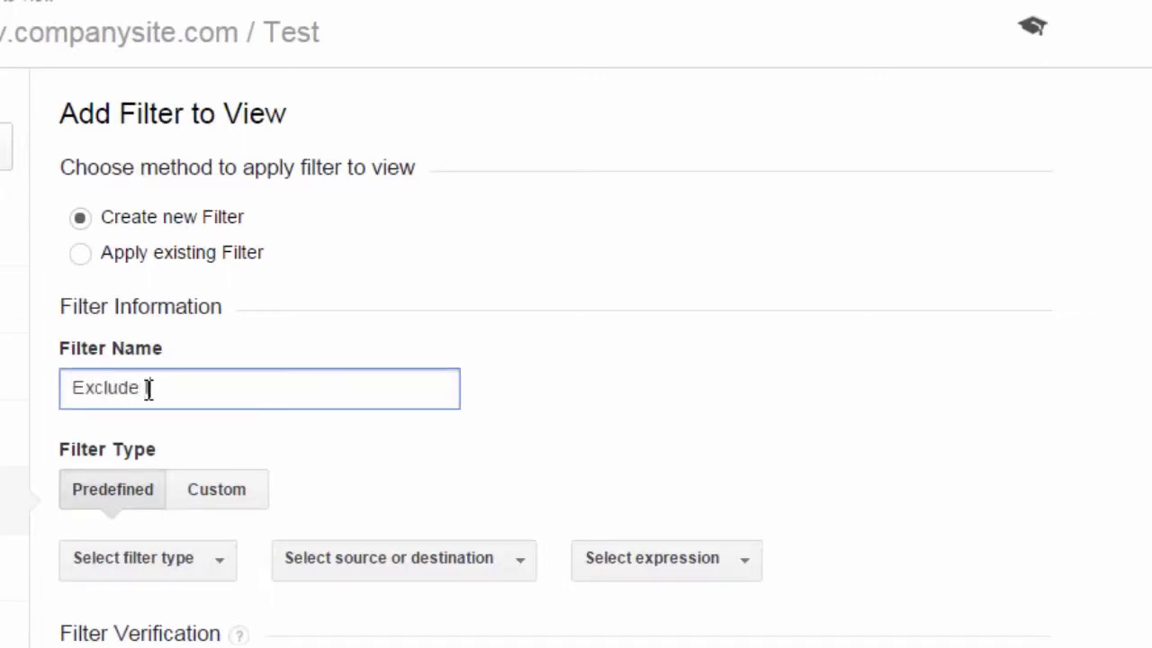
pyautogui.write('Internal I')
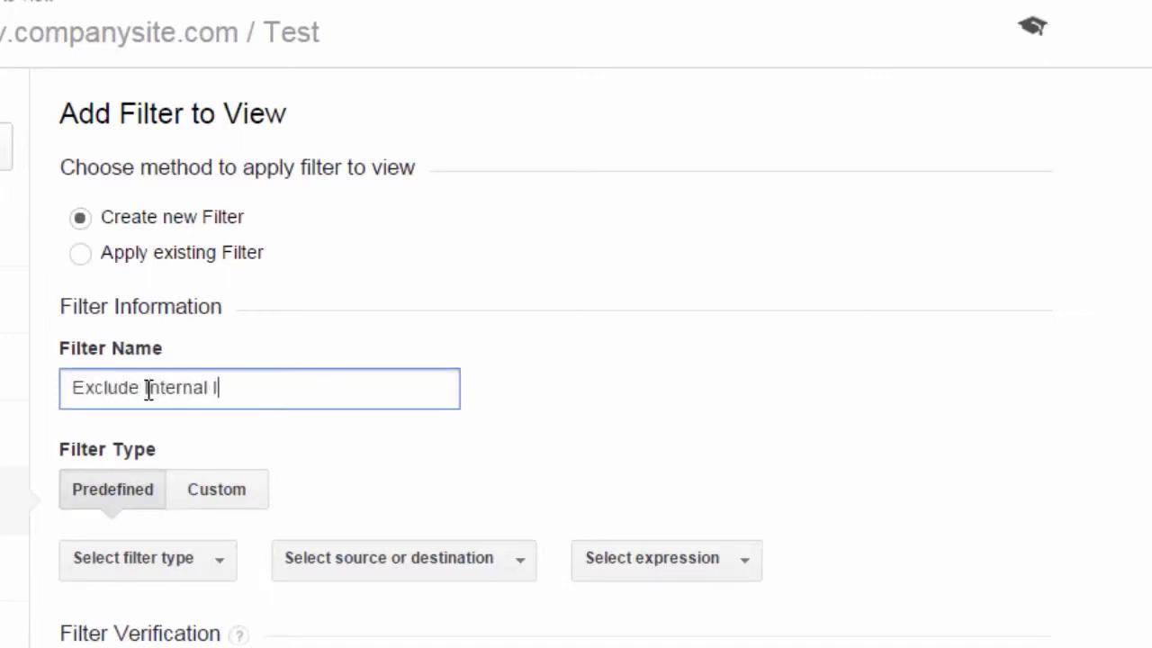
pyautogui.write('P Addresses')
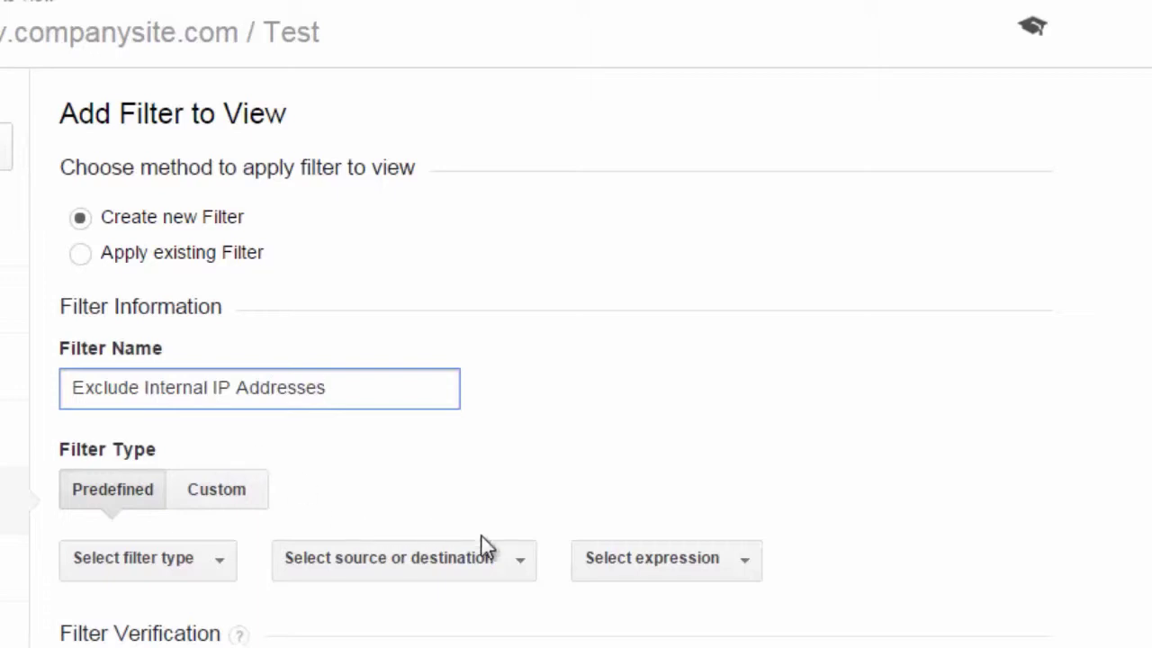
# Step: Set the filter type to Custom with the Exclude option
pyautogui.click(520, 567)
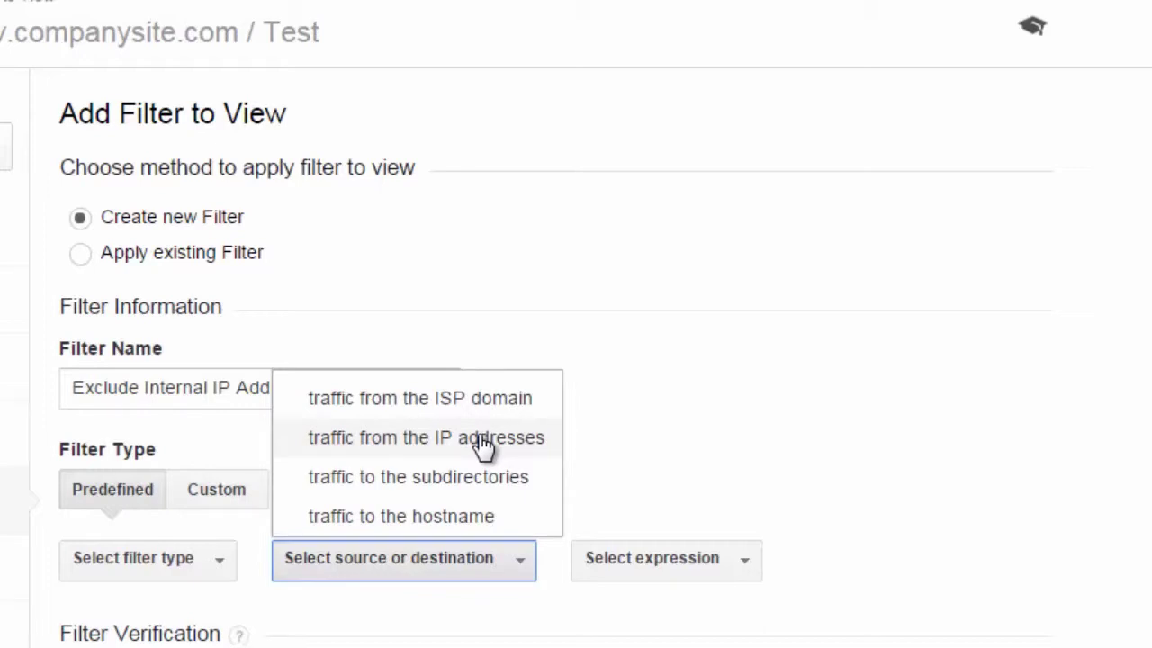
pyautogui.click(1014, 414)
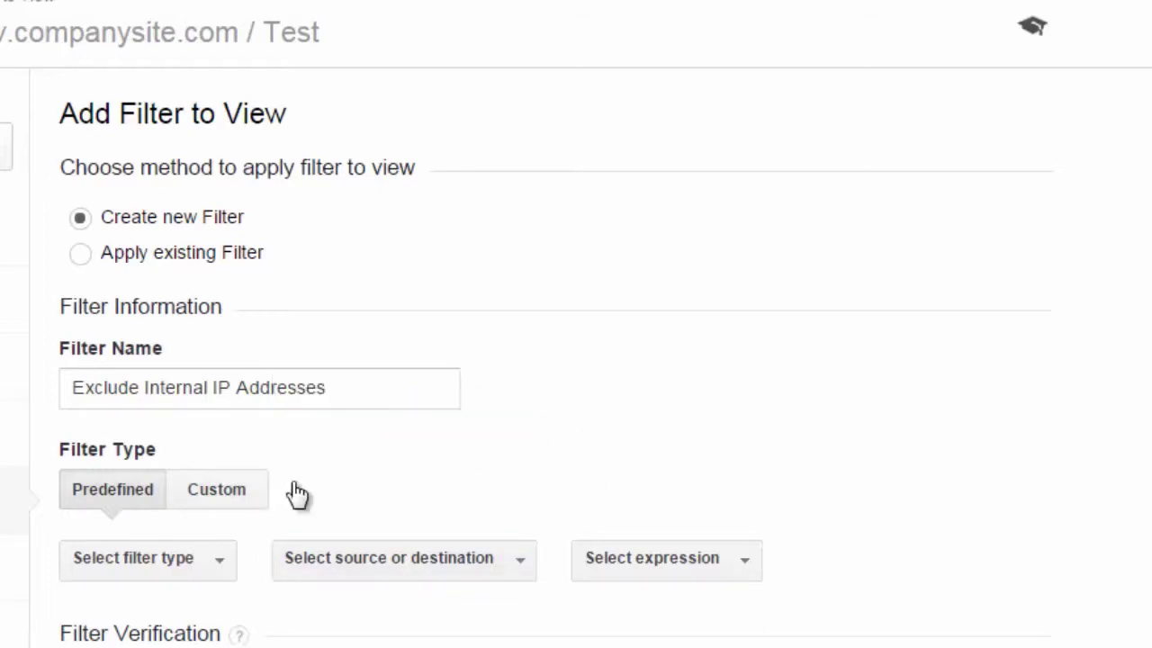
pyautogui.click(216, 493)
pyautogui.scroll(-2, 216, 497)
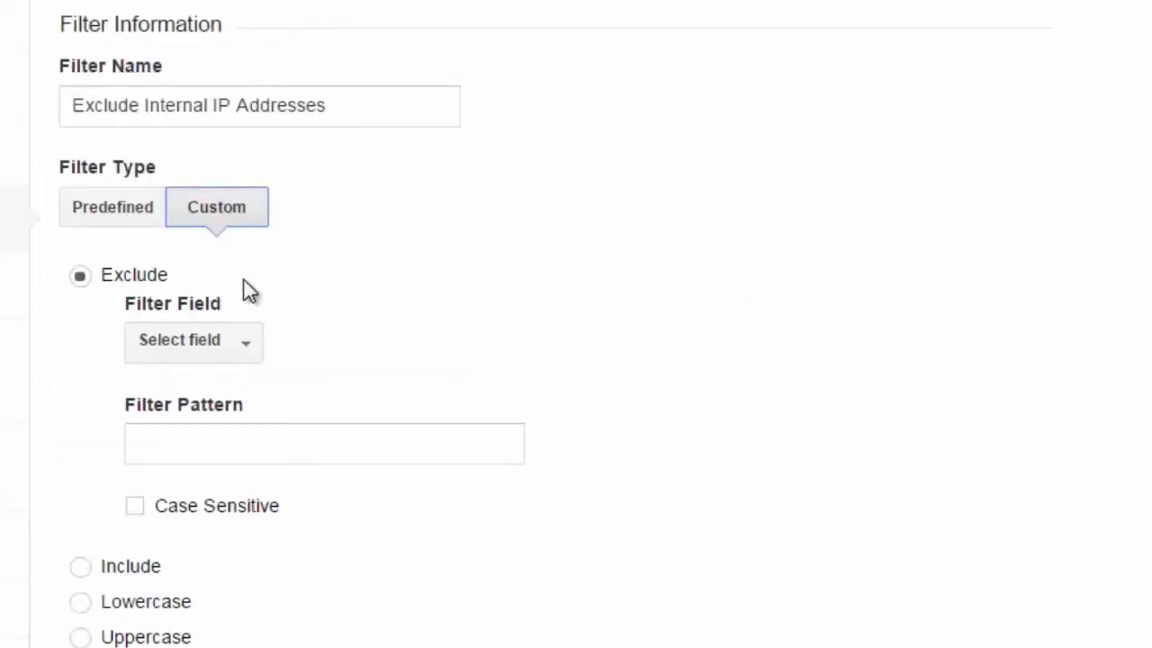
pyautogui.click(79, 569)
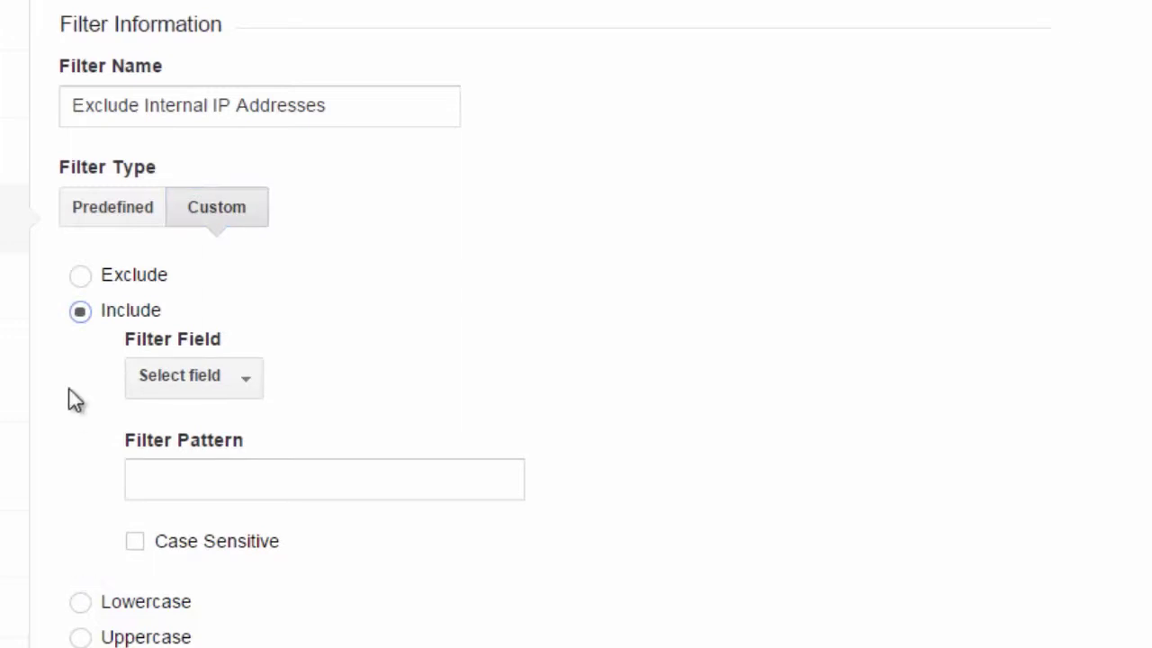
pyautogui.click(80, 275)
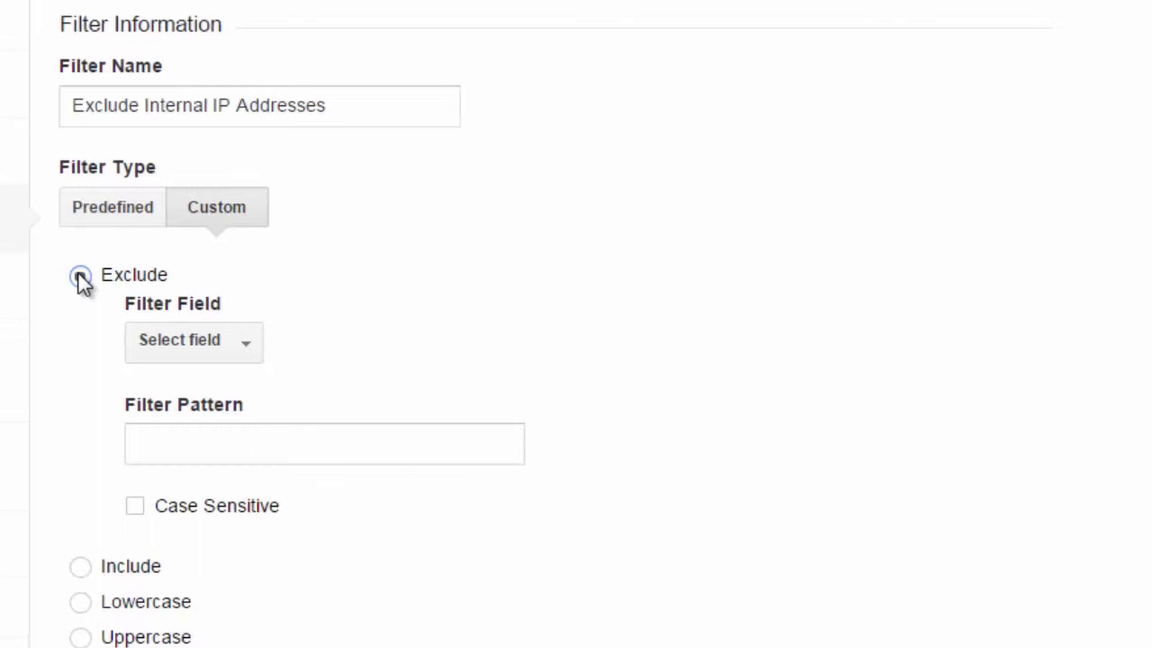
pyautogui.click(80, 276)
# Step: Set the Exclude filter's field to IP Address, fill in its filter pattern, and save the filter
pyautogui.click(249, 351)
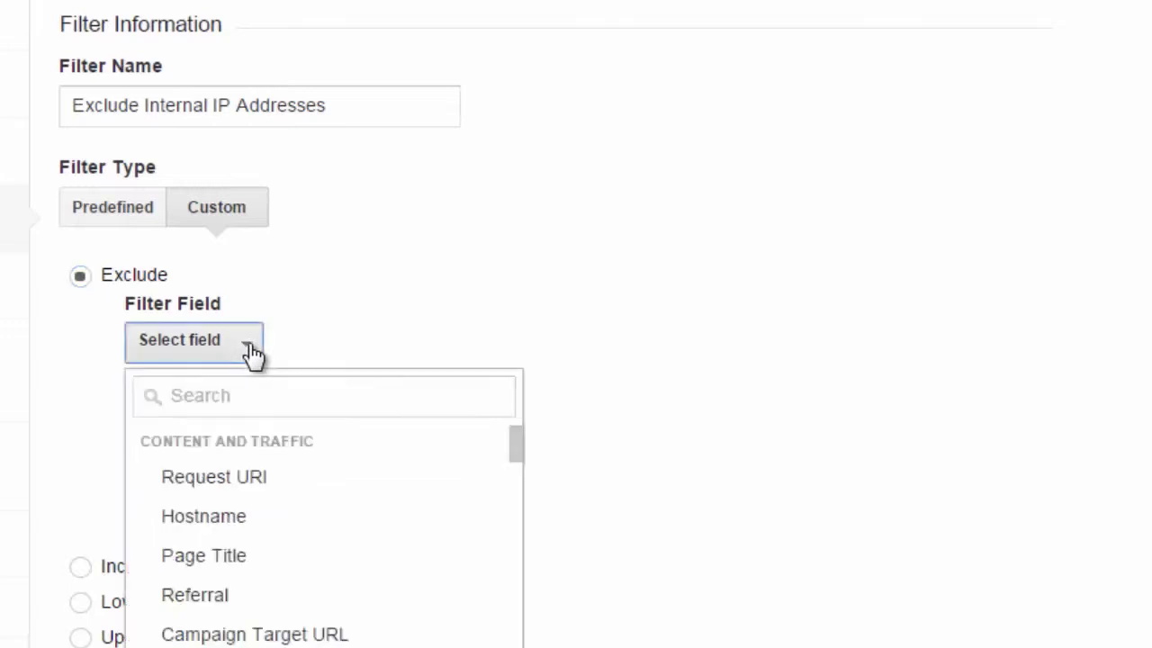
pyautogui.click(257, 393)
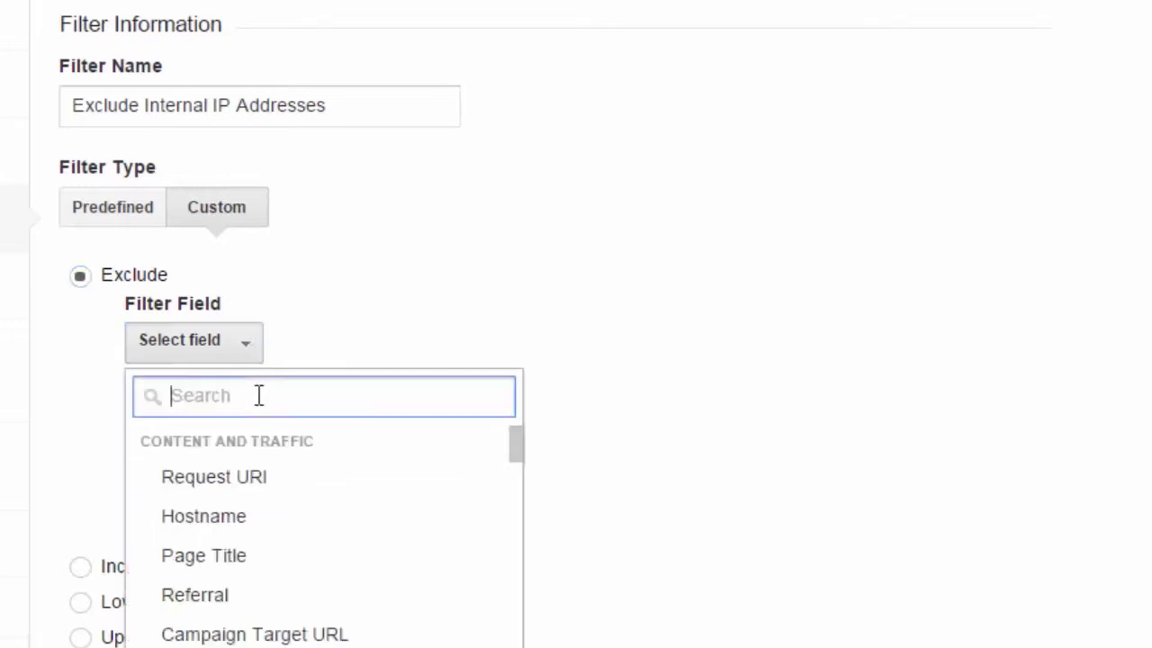
pyautogui.write('IO')
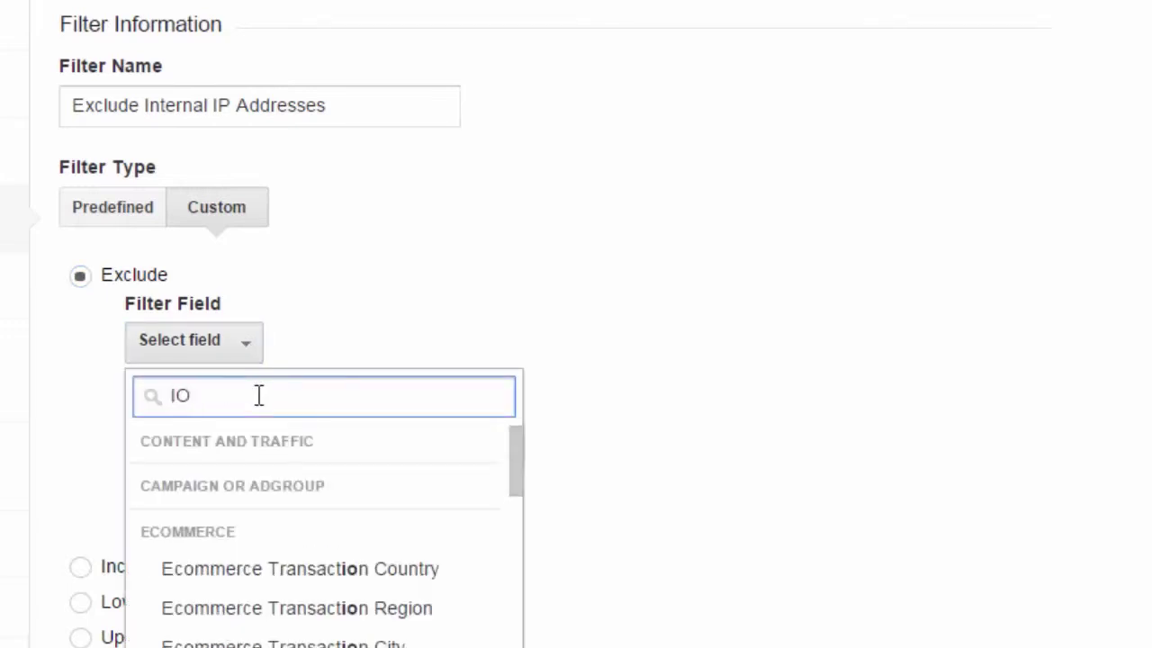
pyautogui.press('BackSpace')
pyautogui.write('P')
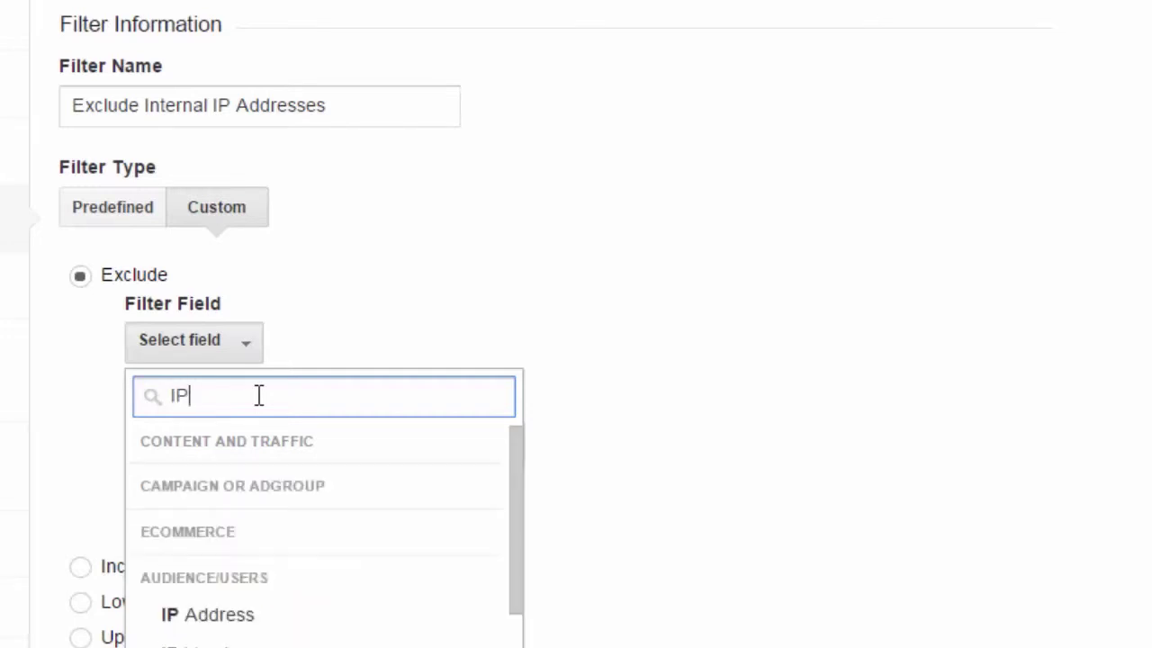
pyautogui.click(221, 616)
pyautogui.click(181, 444)
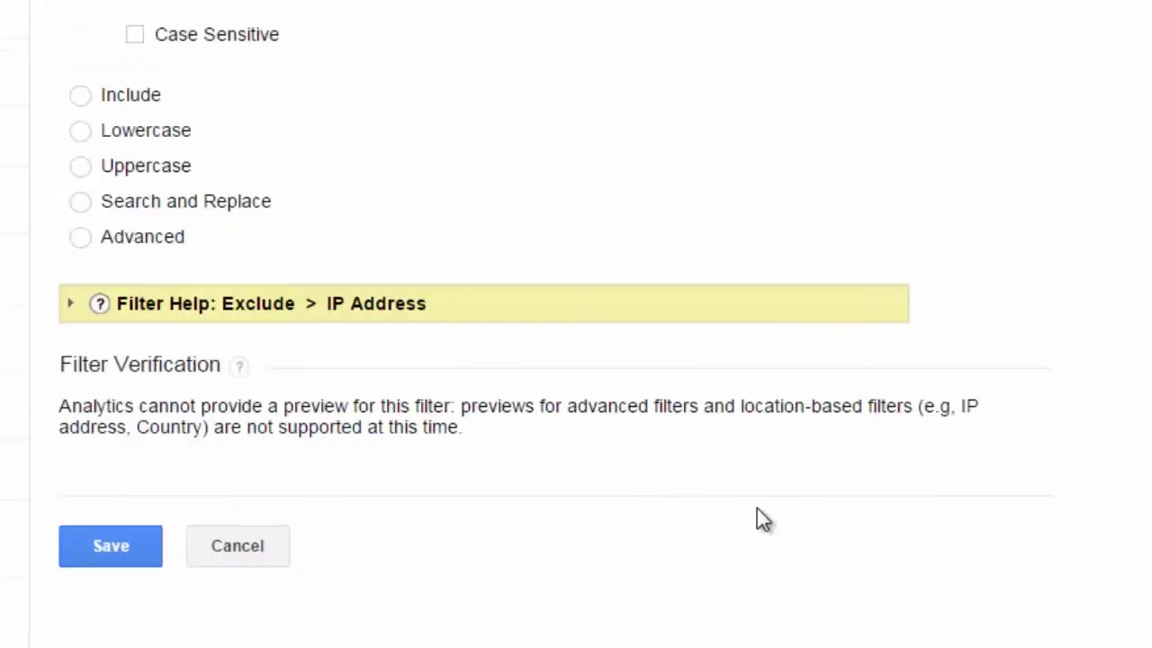
pyautogui.click(116, 555)
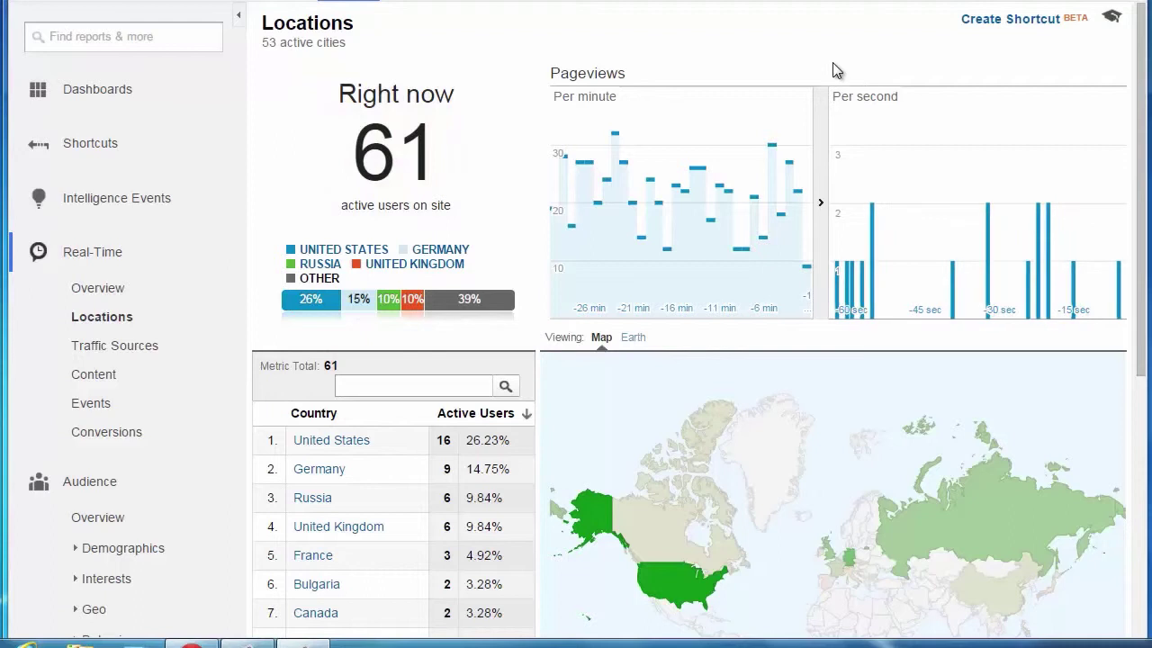
# Step: Drill down into the United States in the Real-Time Locations report
pyautogui.click(339, 449)
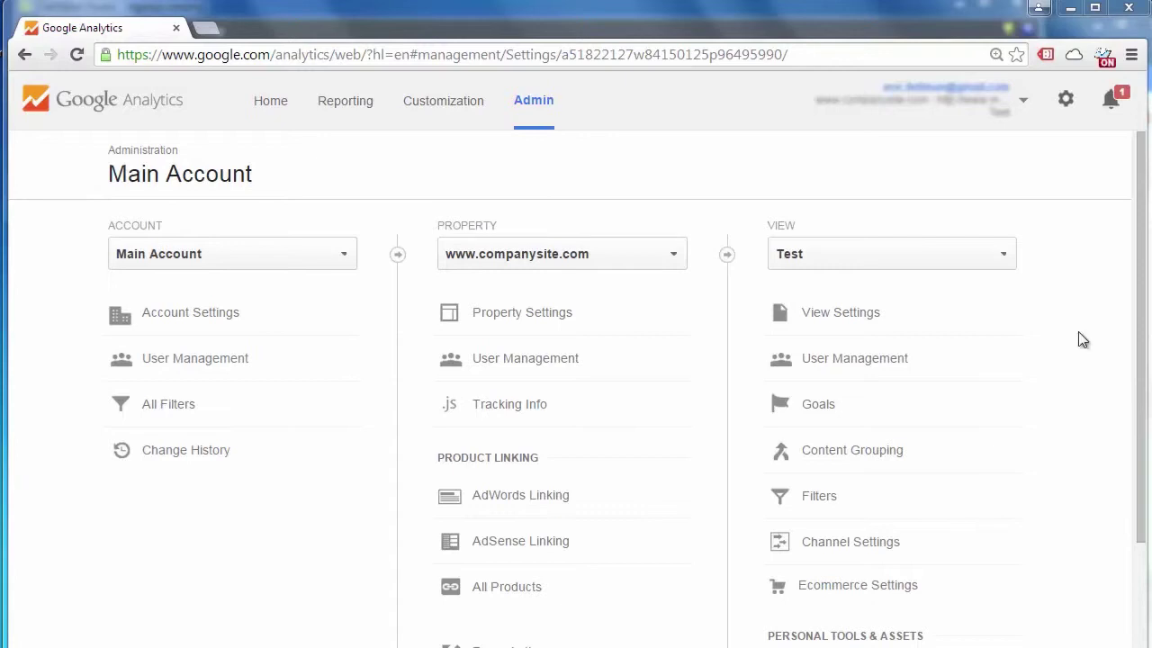
# Step: Apply the existing "Exclude Internal IP Addresses" filter to the All Web Site Data view by adding it to the selected filters
pyautogui.click(1002, 262)
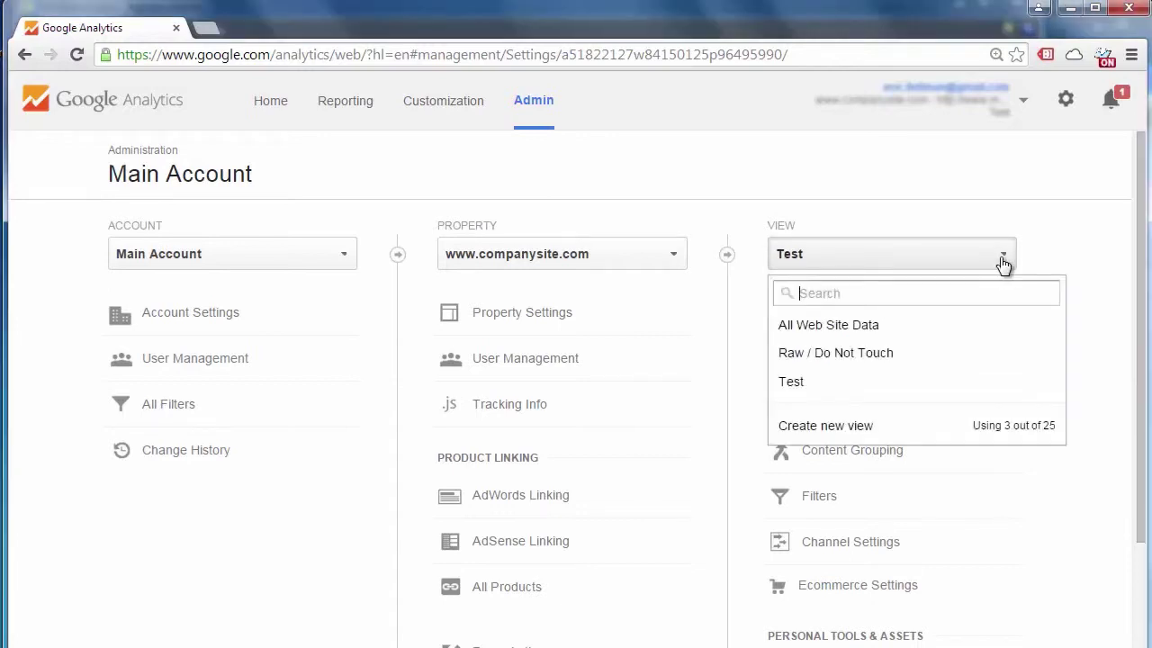
pyautogui.click(982, 329)
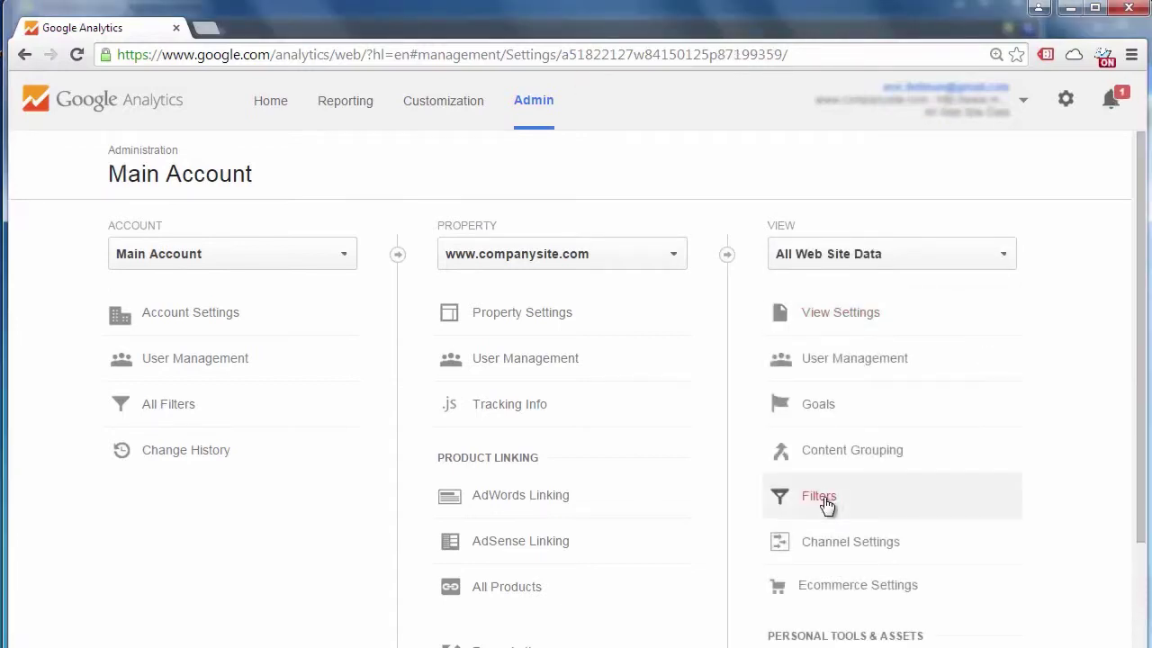
pyautogui.click(826, 505)
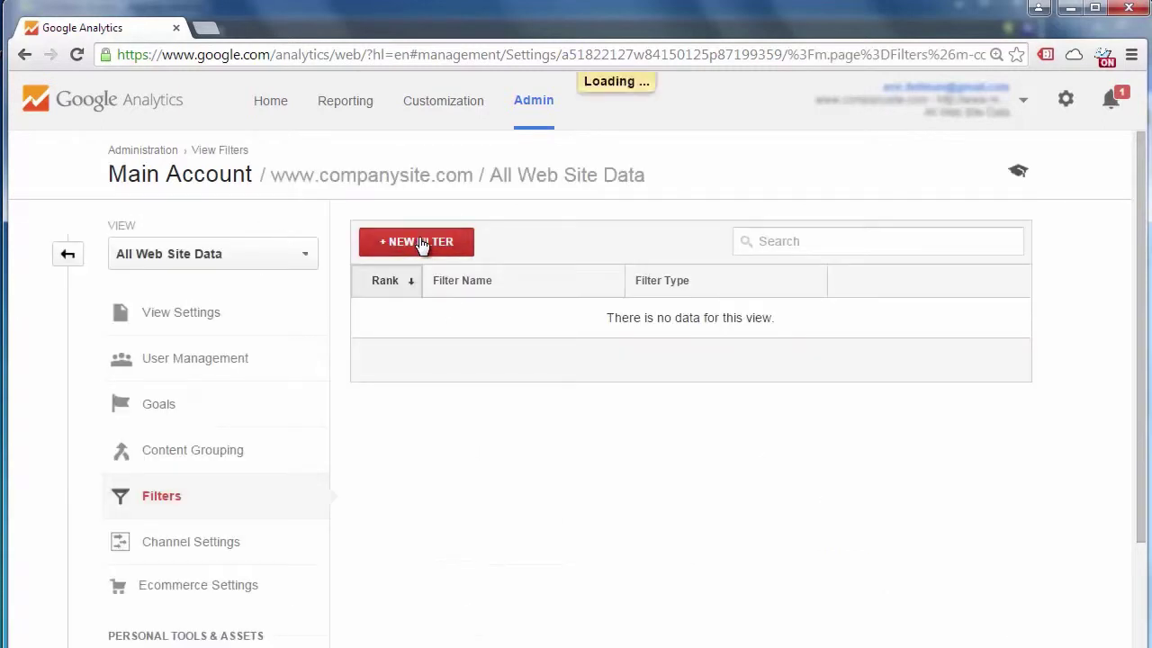
pyautogui.click(420, 243)
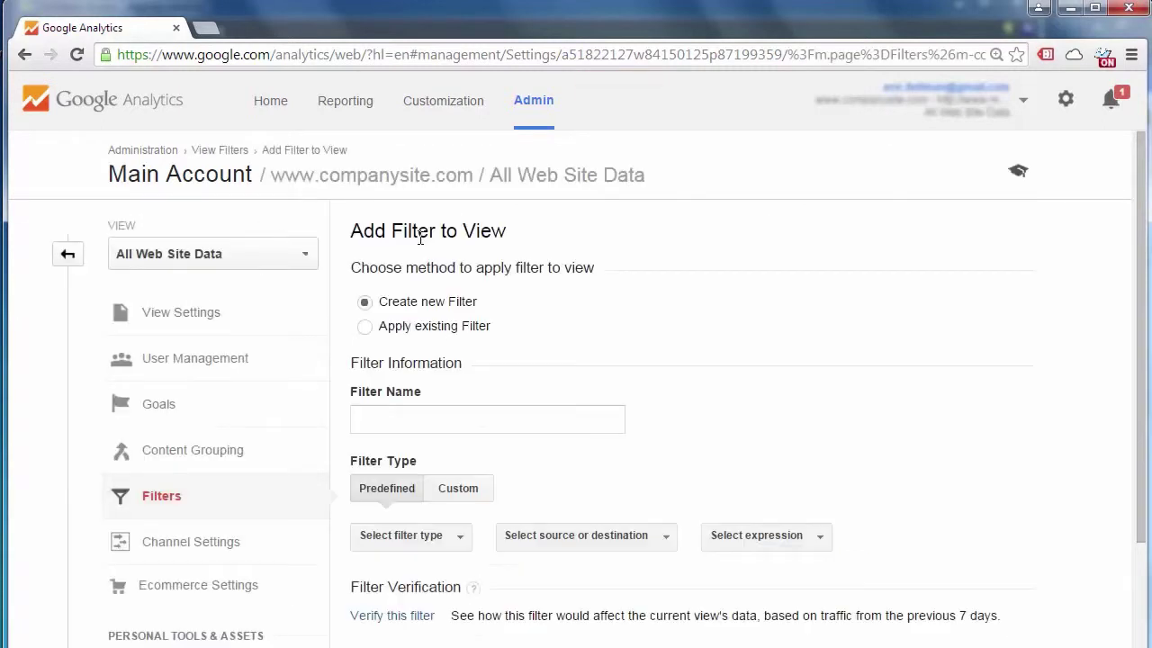
pyautogui.click(365, 327)
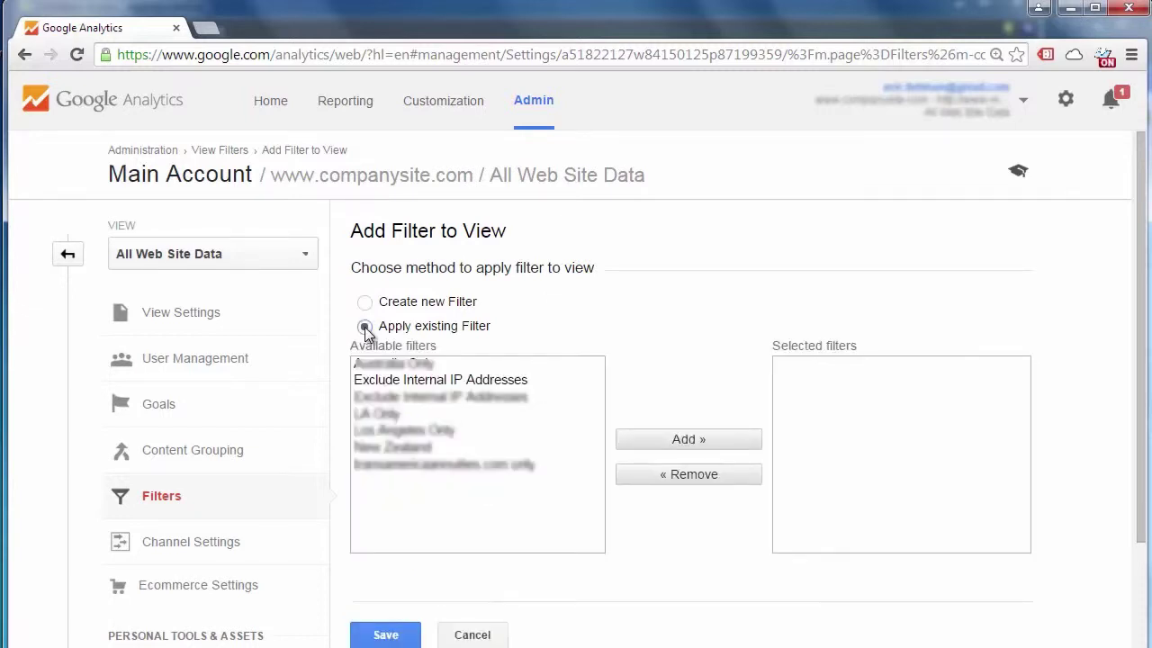
pyautogui.click(389, 379)
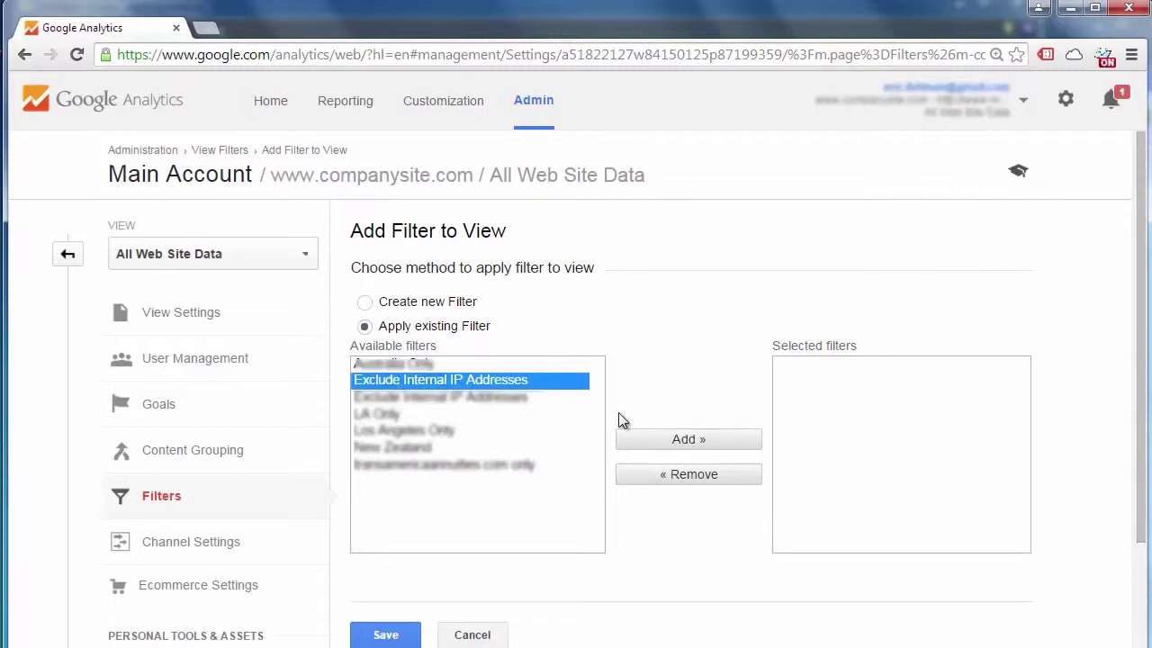
pyautogui.click(663, 439)
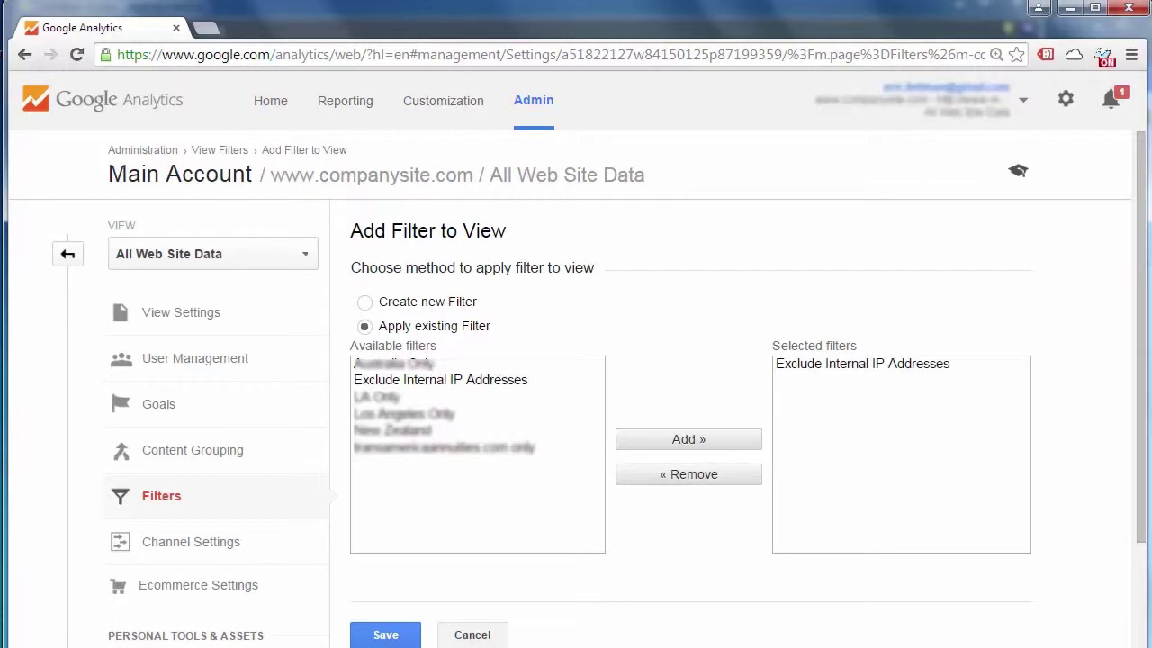